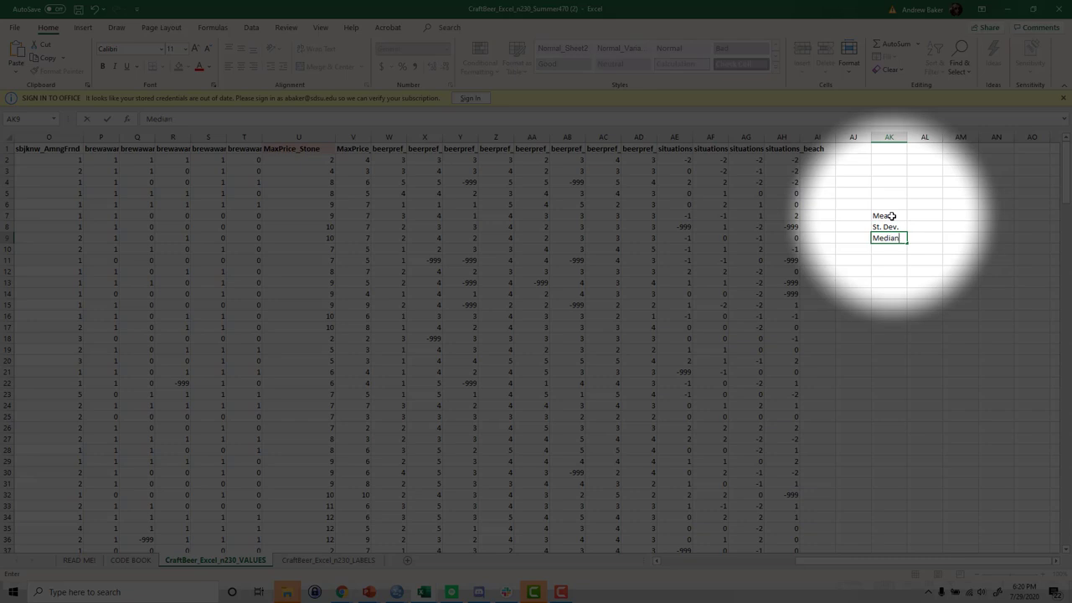
- Add the label "80th Percentile" in AK10 below Median and fit column AK's width to its text
{"action": "key", "text": "Return"}
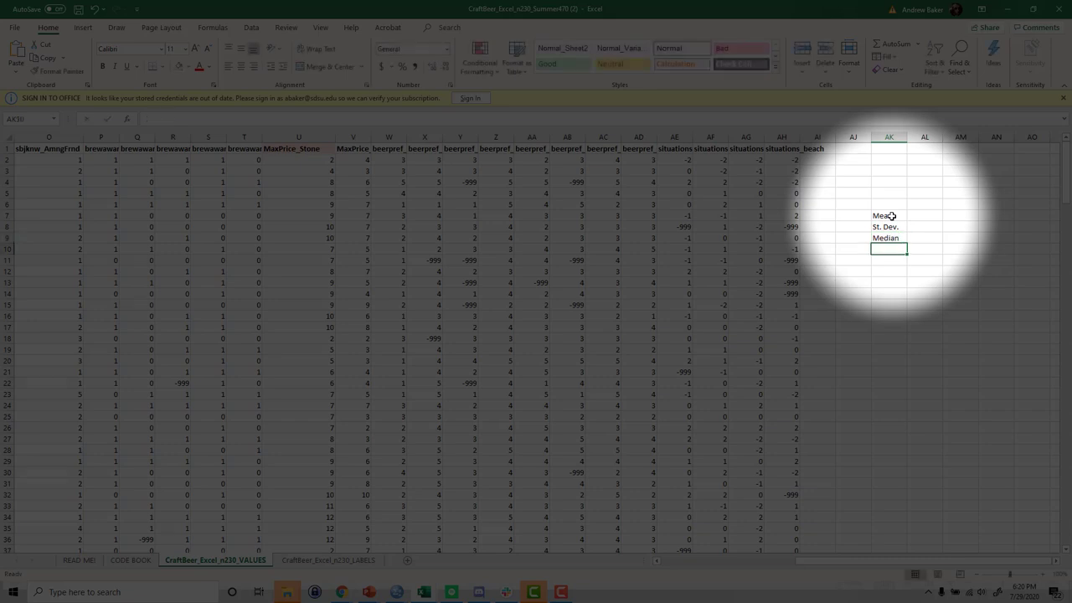
{"action": "type", "text": "80th Perce"}
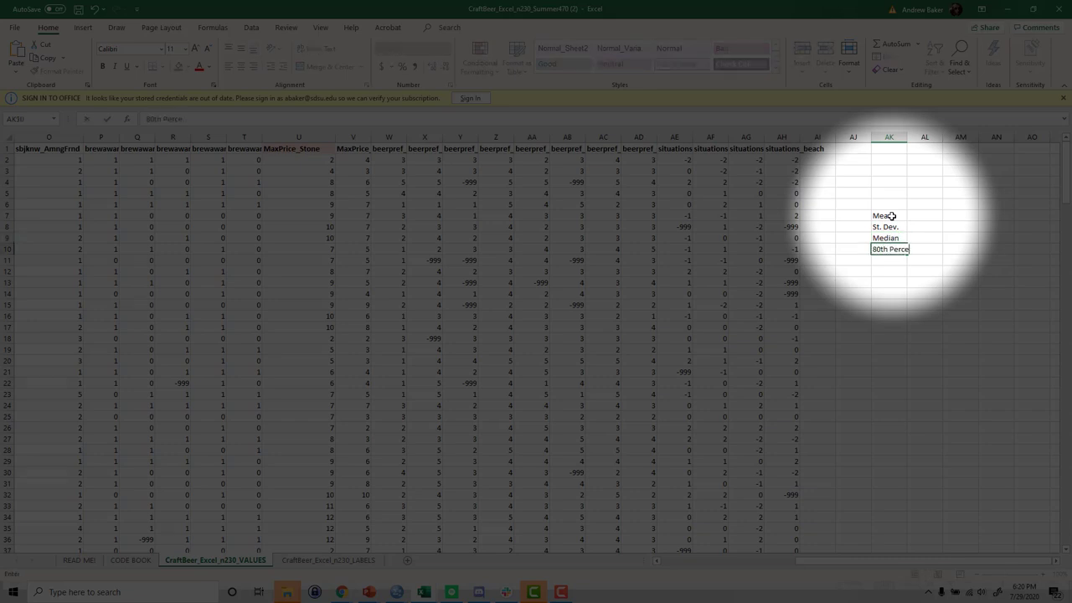
{"action": "type", "text": "ntil"}
{"action": "key", "text": "Return"}
{"action": "key", "text": "Right"}
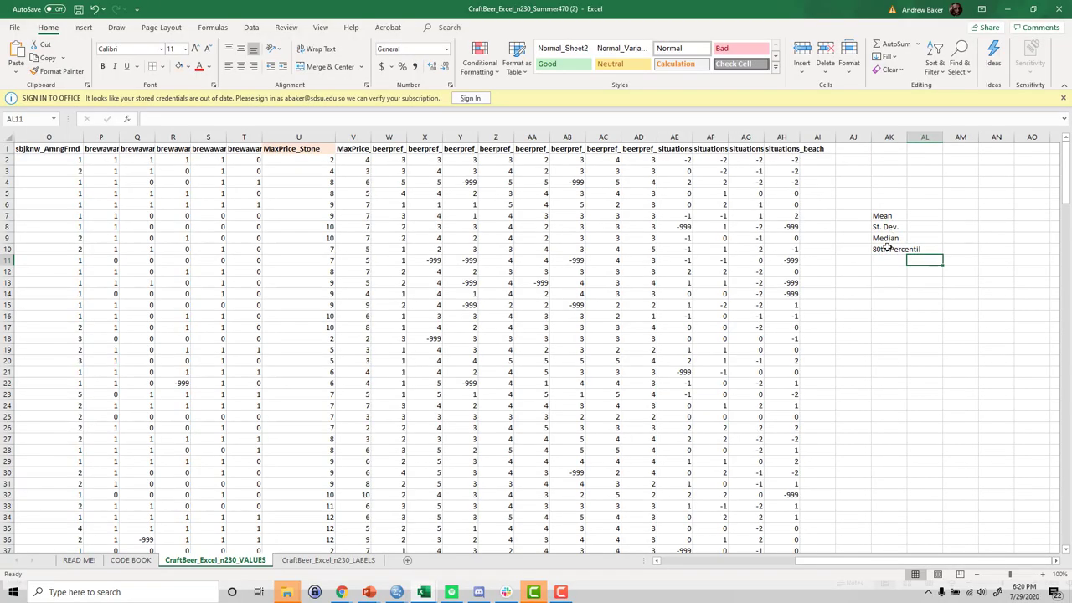
{"action": "left_click", "coordinate": [887, 249]}
{"action": "left_click", "coordinate": [242, 119]}
{"action": "type", "text": "e"}
{"action": "key", "text": "Return"}
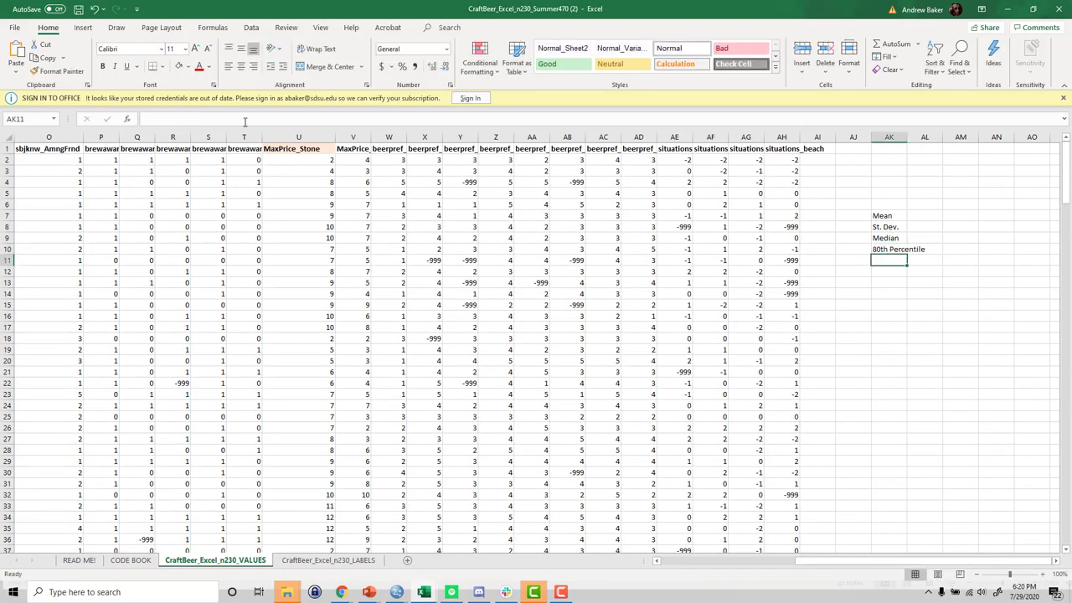
{"action": "double_click", "coordinate": [907, 137]}
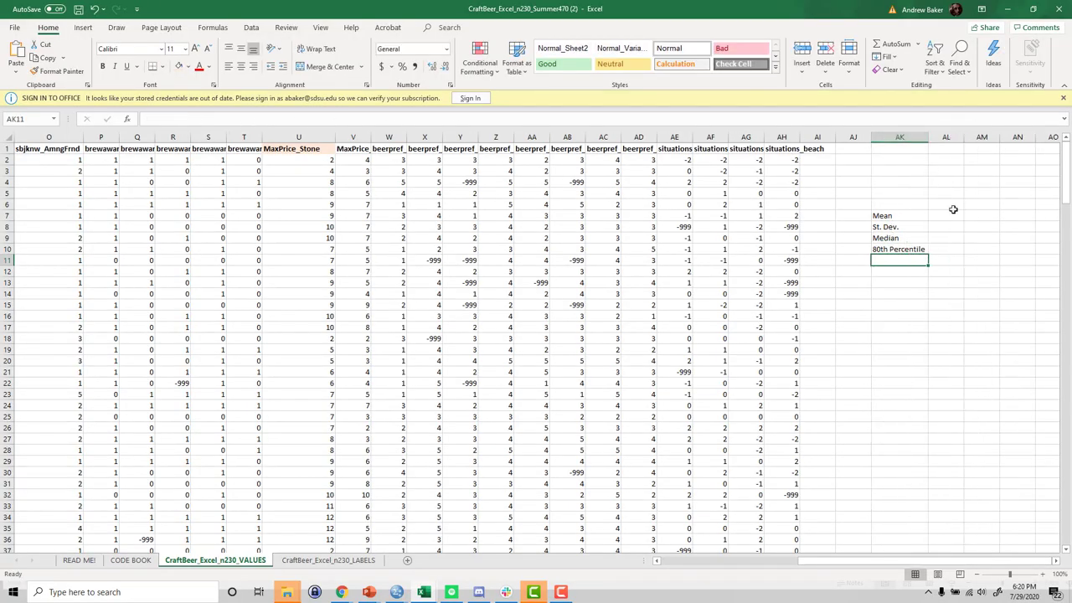
- Add a bold "Statistic" heading in AK6 above the labels and widen column AL slightly
{"action": "left_click_drag", "start_coordinate": [954, 211], "coordinate": [950, 248]}
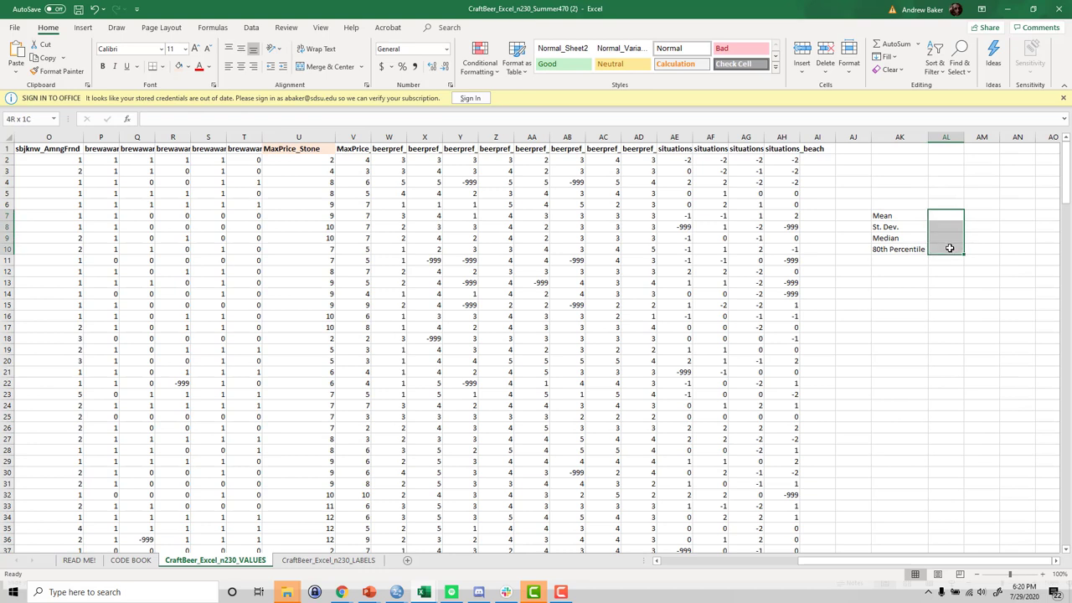
{"action": "left_click", "coordinate": [892, 206]}
{"action": "type", "text": "Stat"}
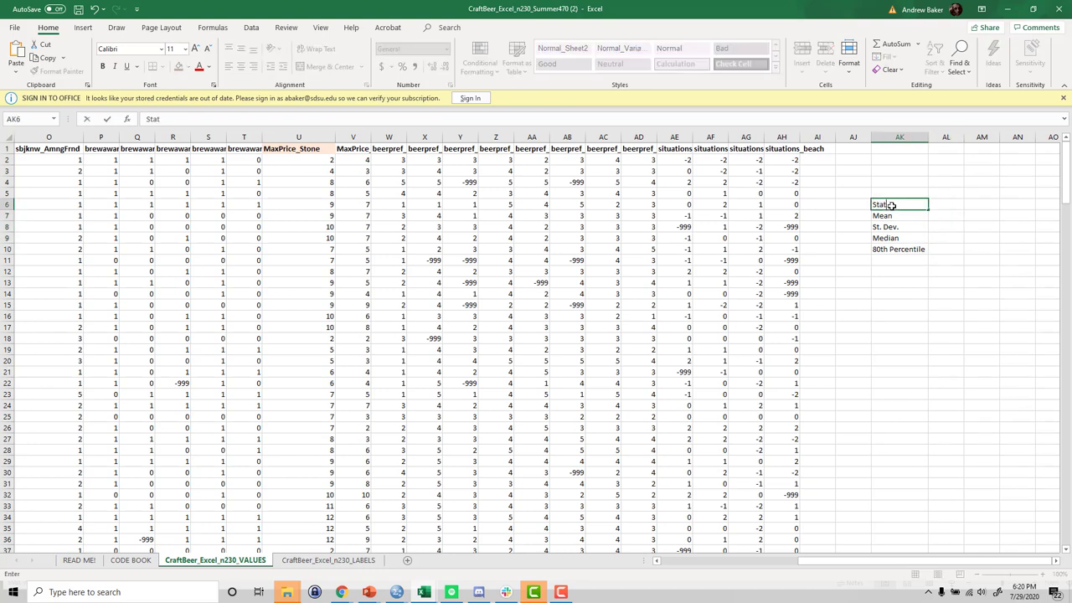
{"action": "type", "text": "istic"}
{"action": "key", "text": "Return"}
{"action": "left_click", "coordinate": [892, 205]}
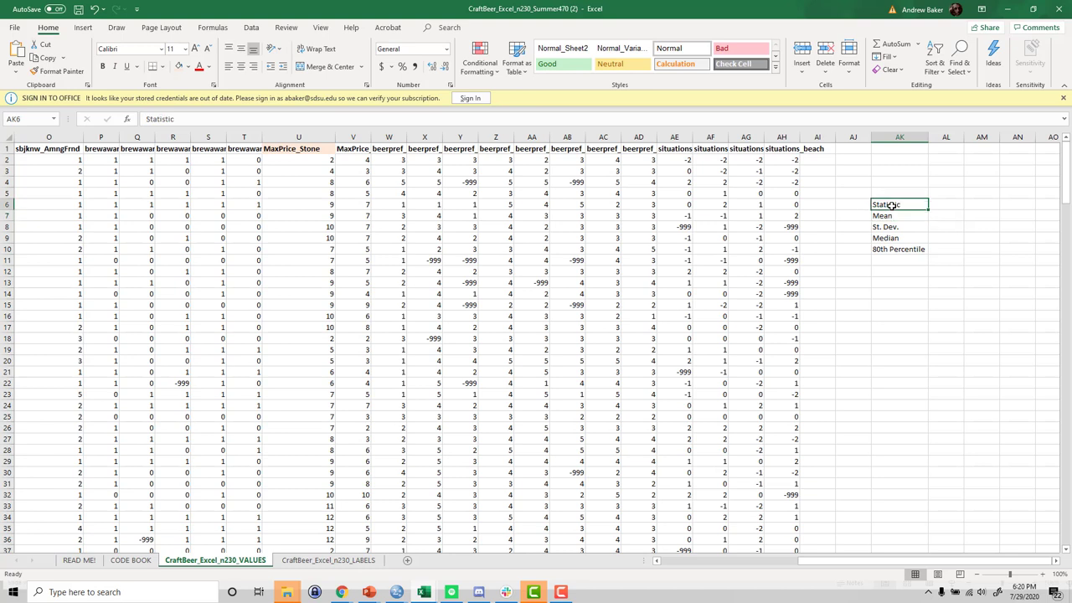
{"action": "key", "text": "ctrl+b"}
{"action": "left_click", "coordinate": [949, 213]}
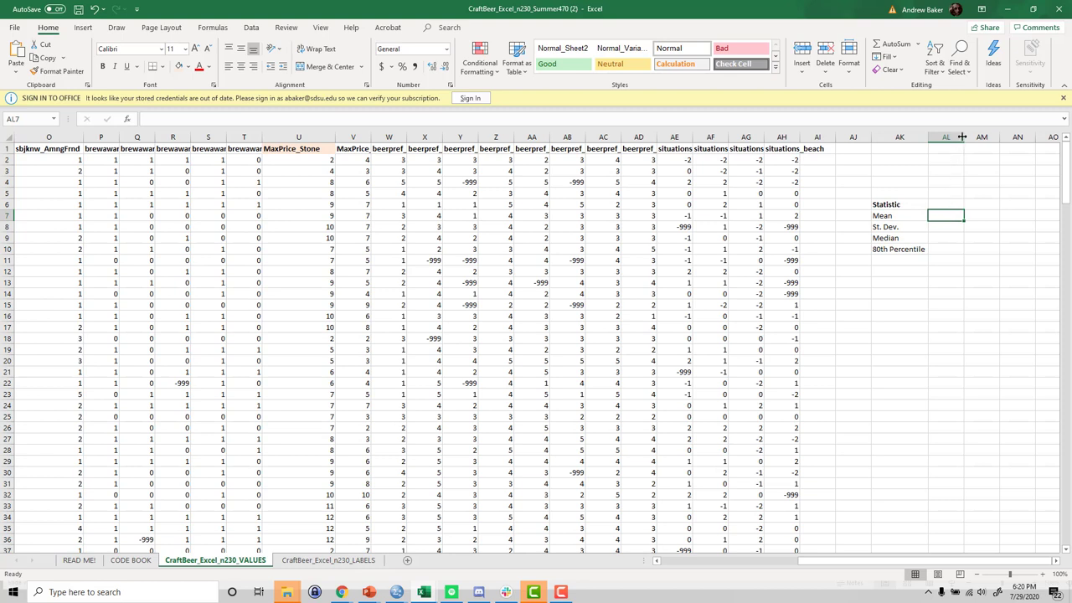
{"action": "left_click_drag", "start_coordinate": [963, 138], "coordinate": [980, 140]}
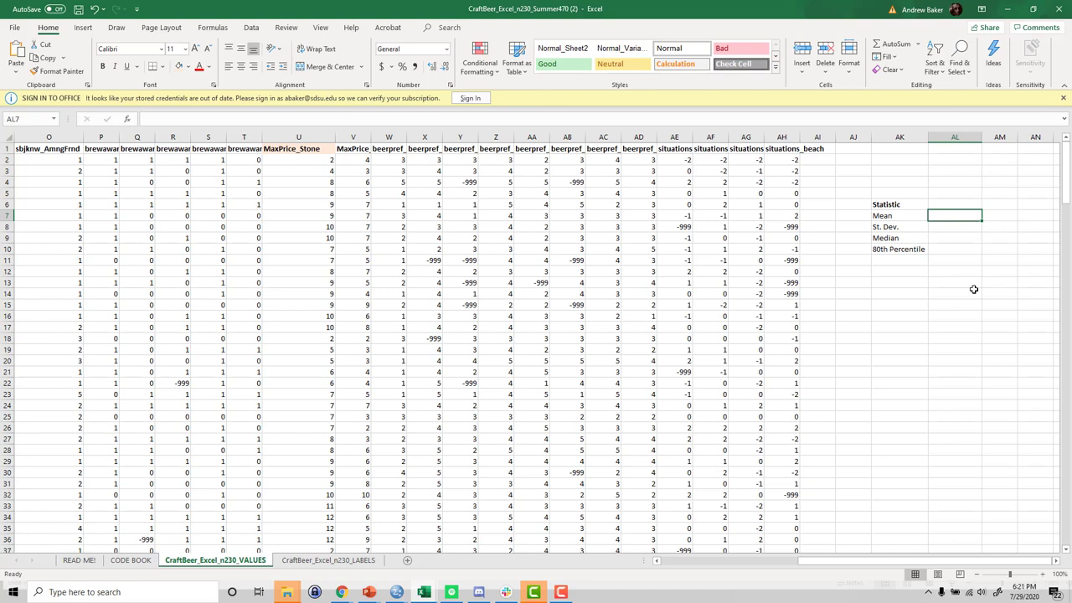
- Calculate the MaxPrice_Stone mean in AL7 with =AVERAGE(U2:U231) and apply the dollar accounting format
{"action": "type", "text": "=average("}
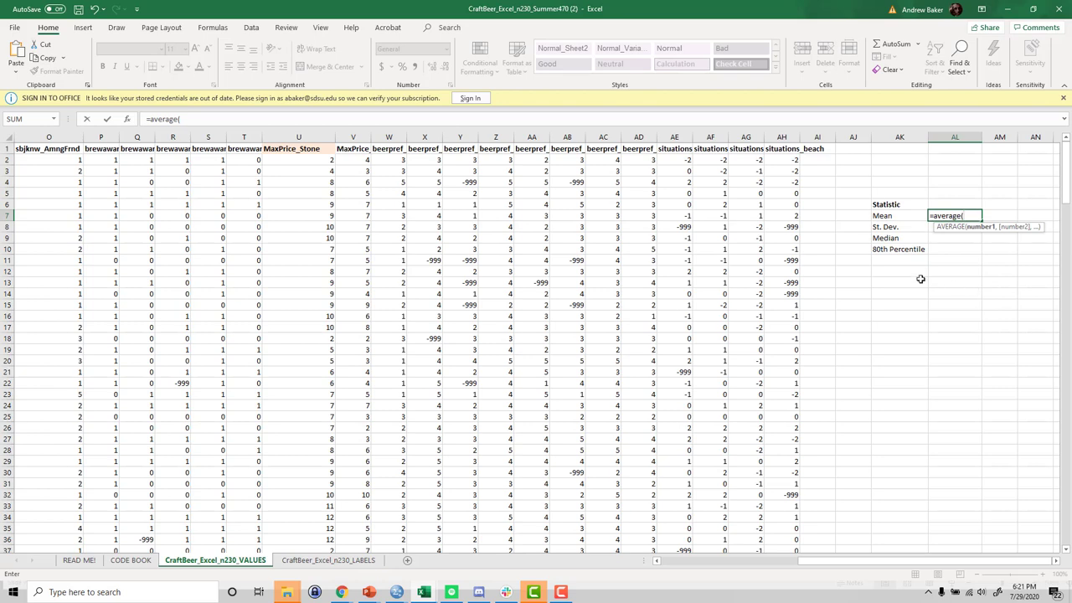
{"action": "left_click_drag", "start_coordinate": [309, 160], "coordinate": [306, 529]}
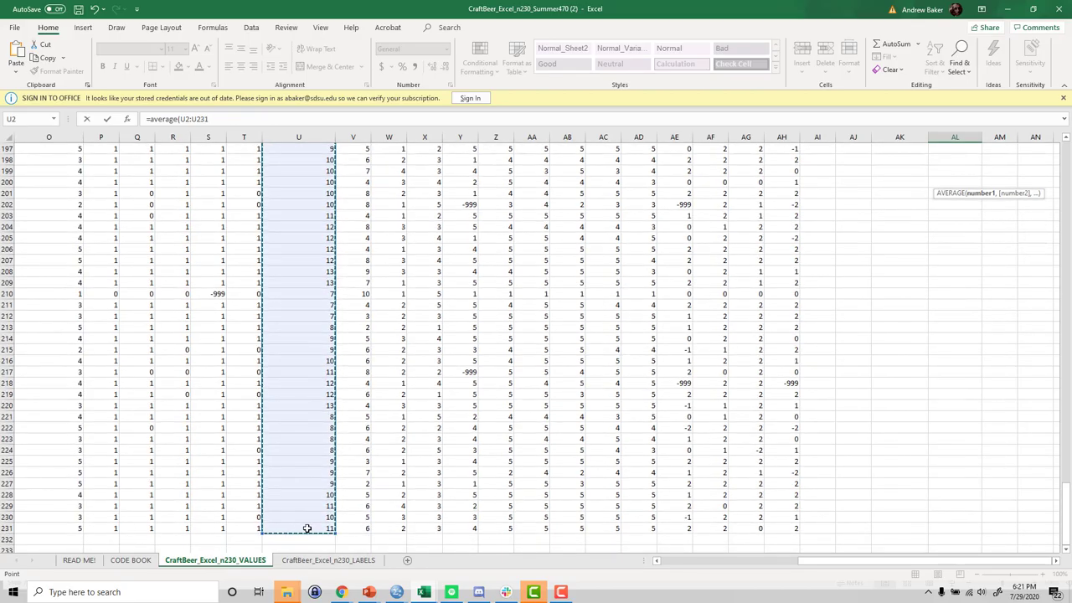
{"action": "key", "text": "Return"}
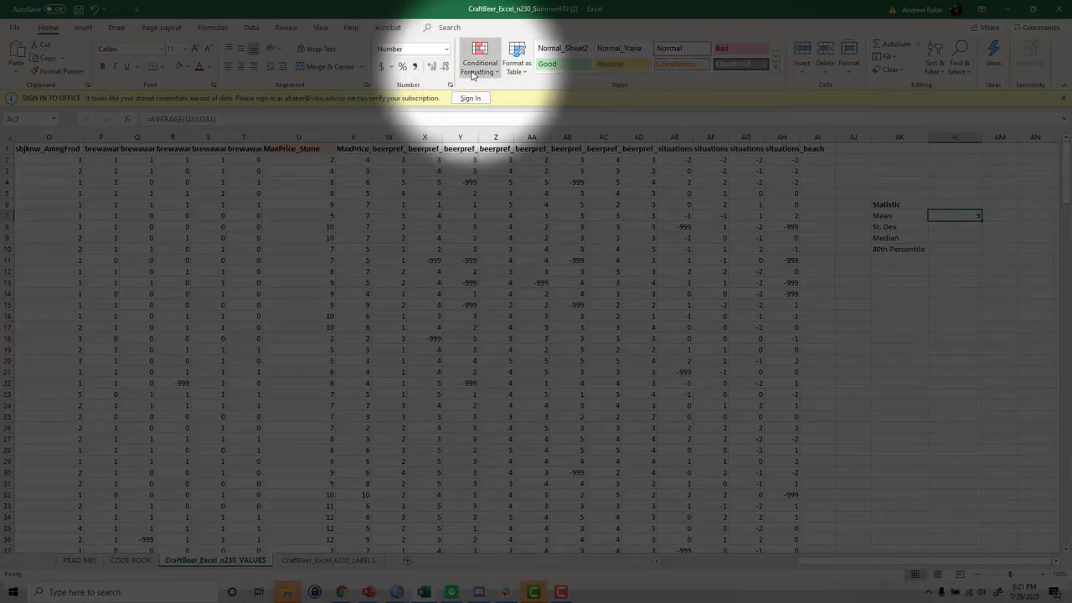
{"action": "left_click", "coordinate": [383, 67]}
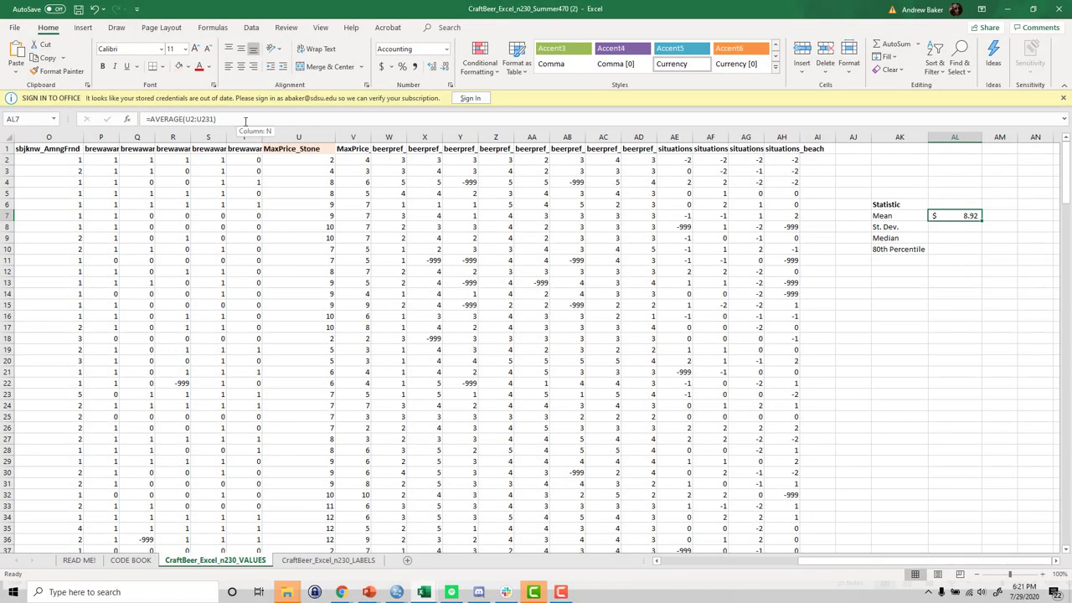
- Reuse the mean's formula in AL8, replacing AVERAGE with STDEV.S to calculate the sample standard deviation of U2:U231
{"action": "left_click_drag", "start_coordinate": [245, 122], "coordinate": [115, 120]}
{"action": "key", "text": "ctrl+c"}
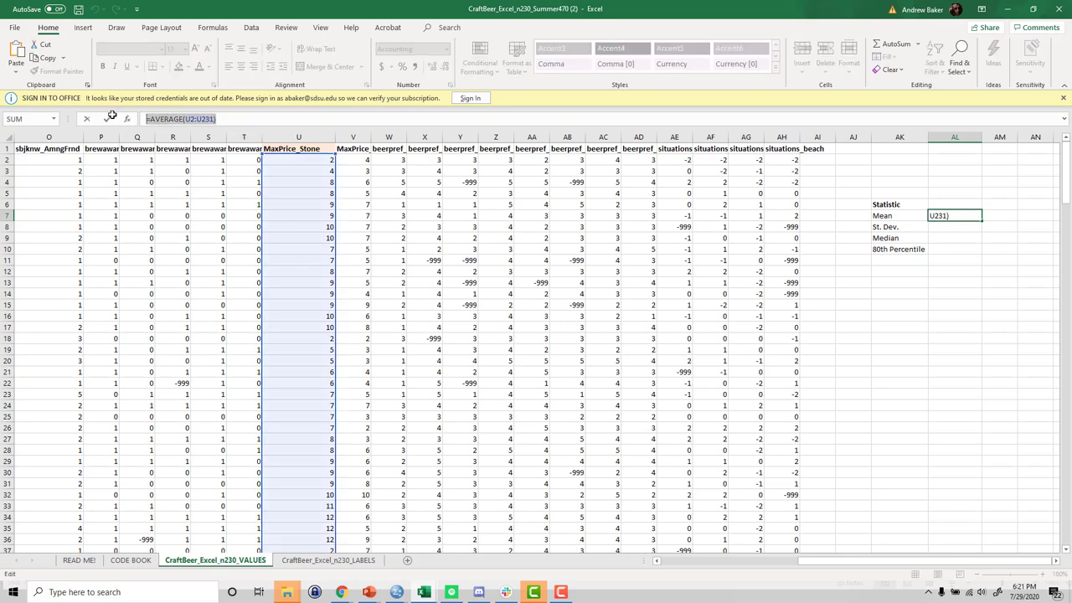
{"action": "key", "text": "Return"}
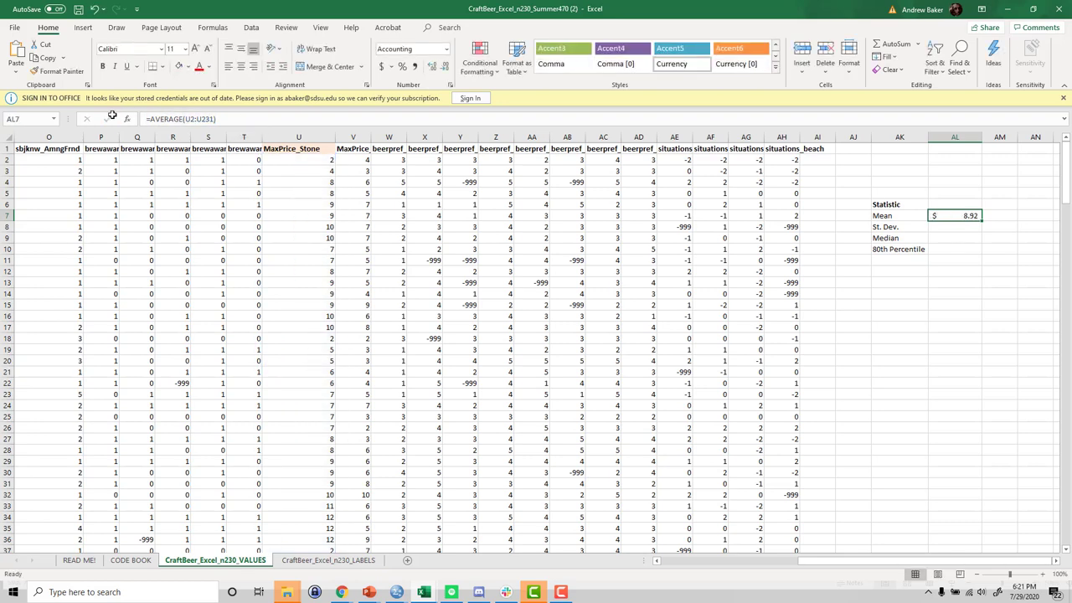
{"action": "left_click", "coordinate": [159, 121]}
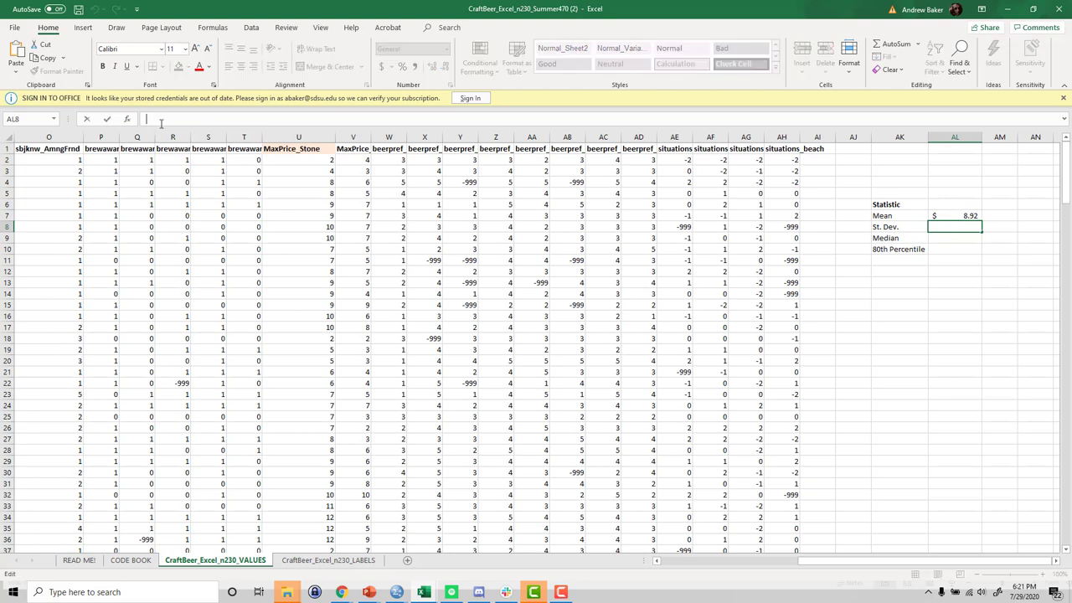
{"action": "key", "text": "ctrl+v"}
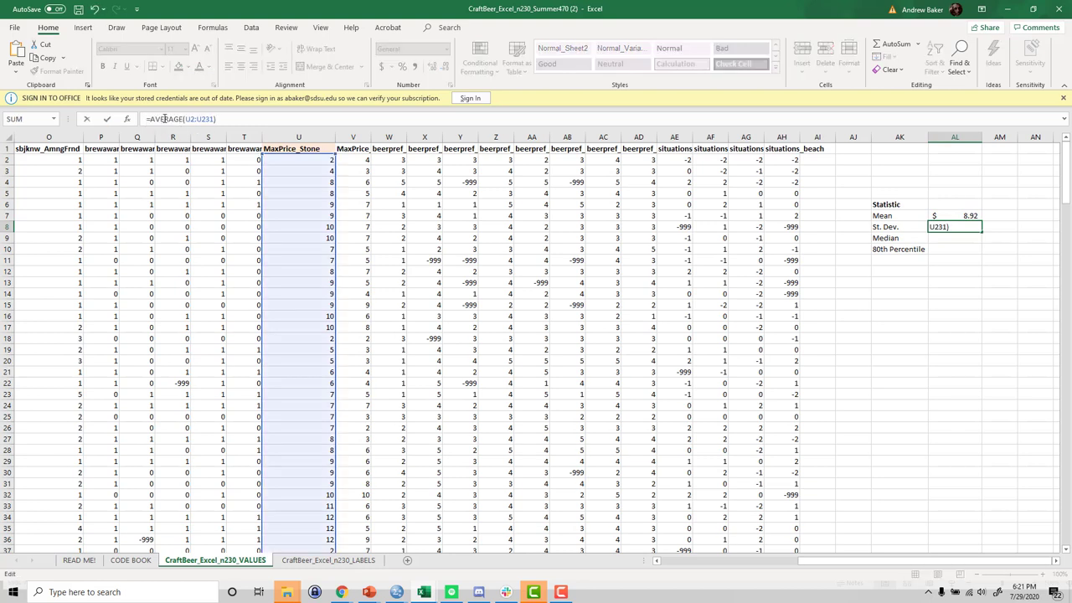
{"action": "double_click", "coordinate": [165, 119]}
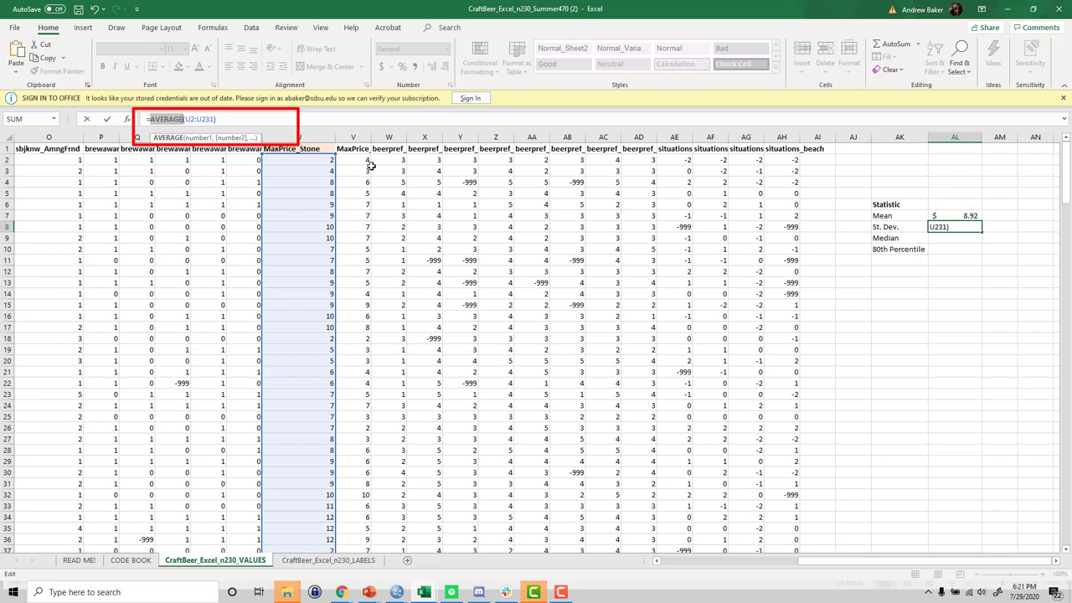
{"action": "type", "text": "ST"}
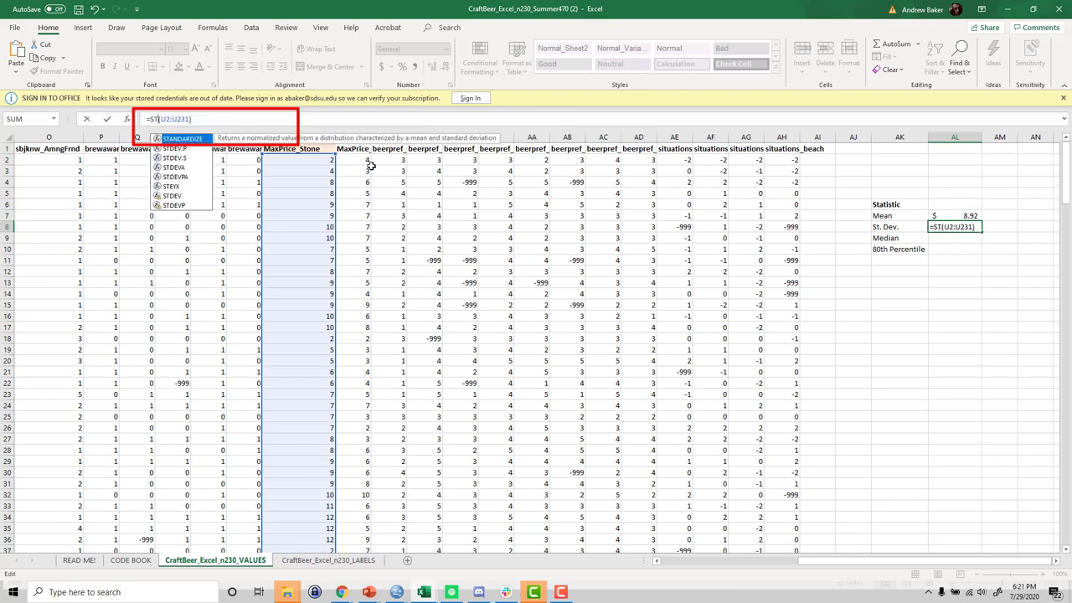
{"action": "type", "text": "DE"}
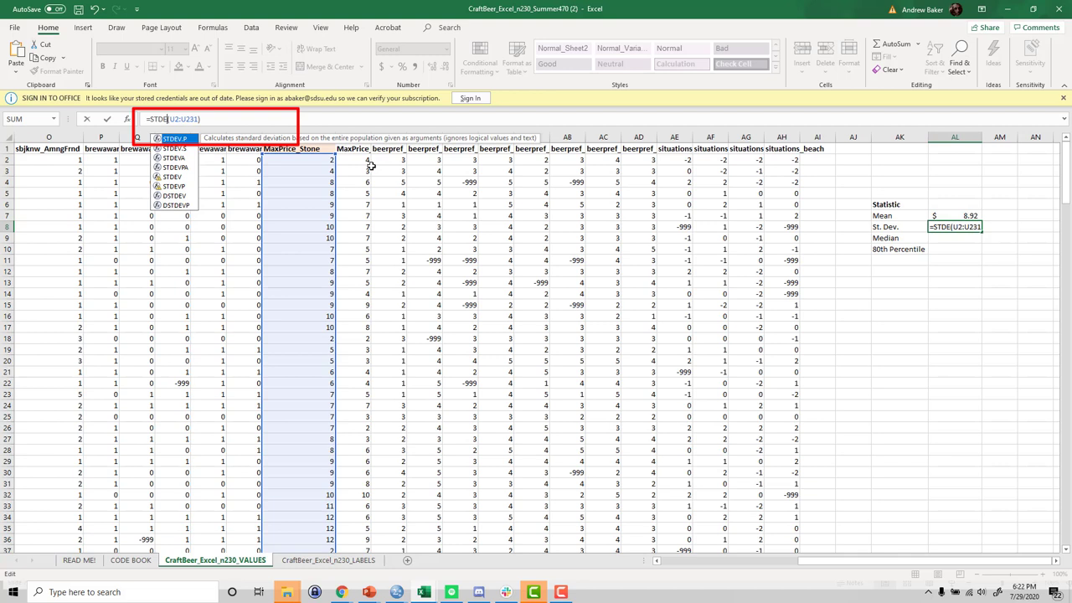
{"action": "type", "text": "V"}
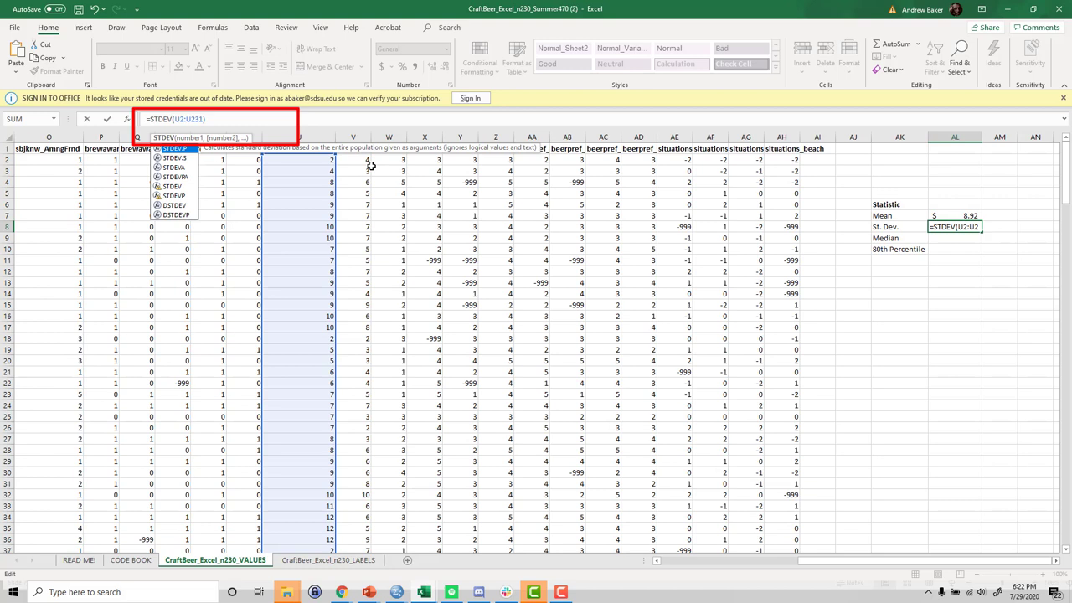
{"action": "type", "text": ".S"}
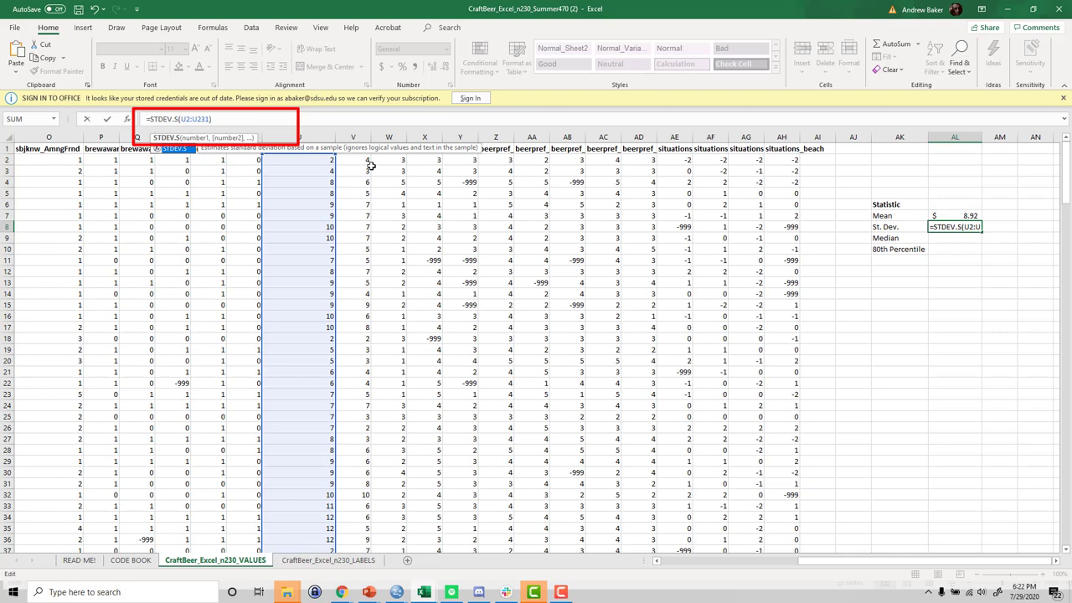
{"action": "key", "text": "Return"}
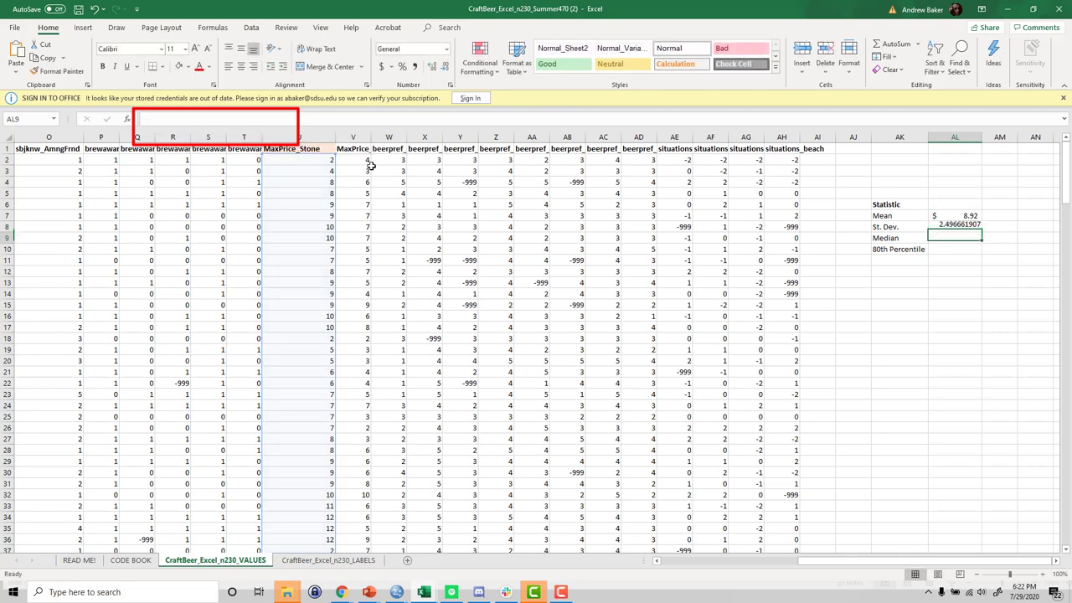
- Format the standard deviation in AL8 as a dollar accounting value with two decimals
{"action": "left_click", "coordinate": [954, 227]}
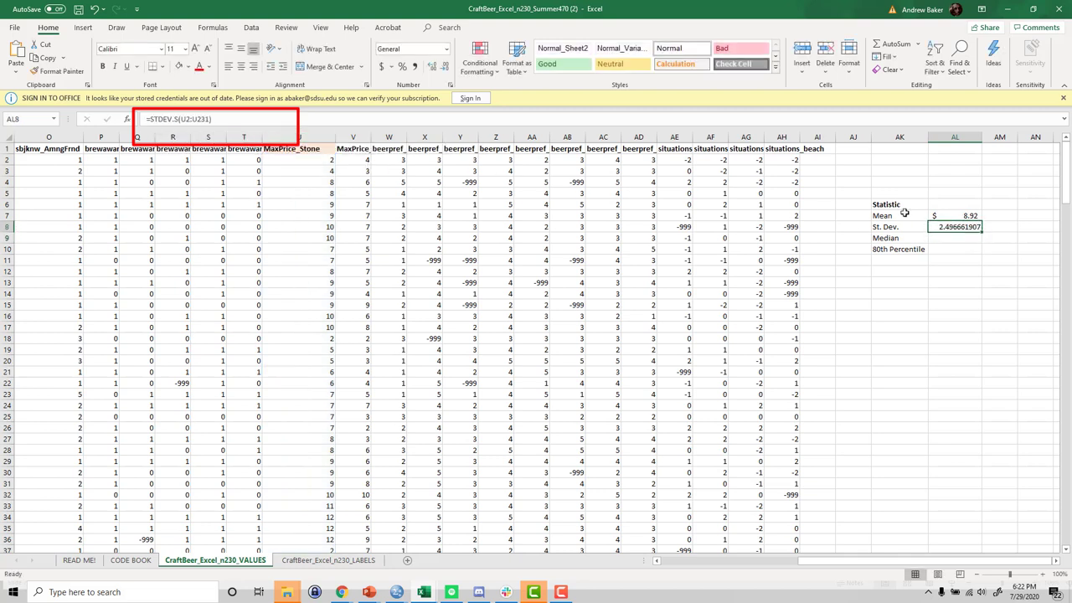
{"action": "left_click", "coordinate": [439, 67]}
{"action": "left_click", "coordinate": [439, 66]}
{"action": "left_click", "coordinate": [439, 66]}
{"action": "left_click", "coordinate": [439, 66]}
{"action": "left_click", "coordinate": [439, 67]}
{"action": "left_click", "coordinate": [439, 67]}
{"action": "left_click", "coordinate": [439, 66]}
{"action": "left_click", "coordinate": [384, 66]}
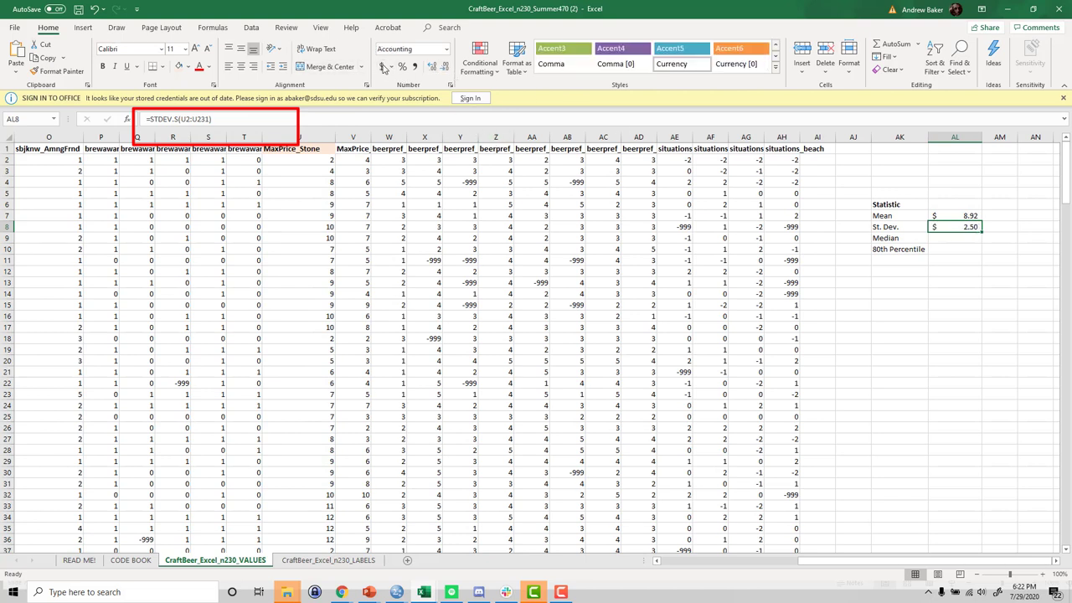
- Calculate the median in AL9 with =MEDIAN(U2:U231), adapted from the copied formula, and apply the dollar accounting format
{"action": "left_click", "coordinate": [955, 237]}
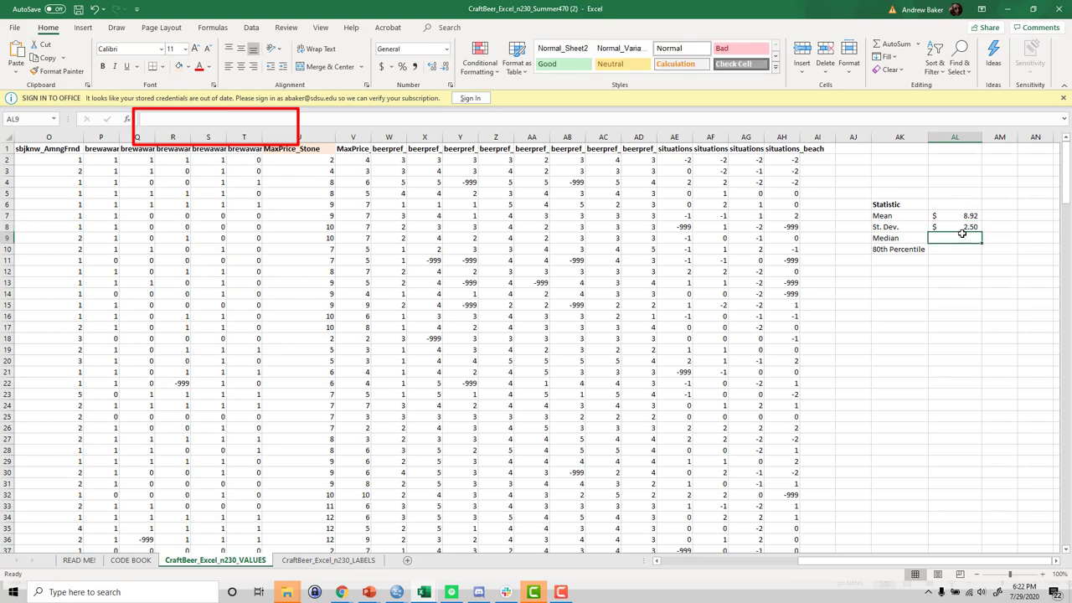
{"action": "left_click", "coordinate": [171, 118]}
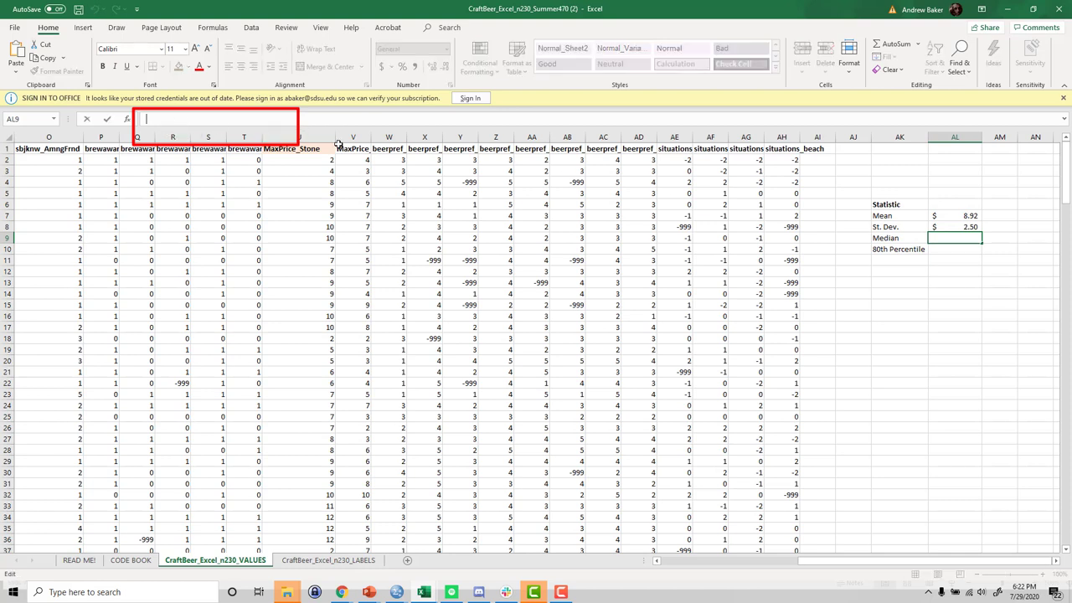
{"action": "key", "text": "ctrl+v"}
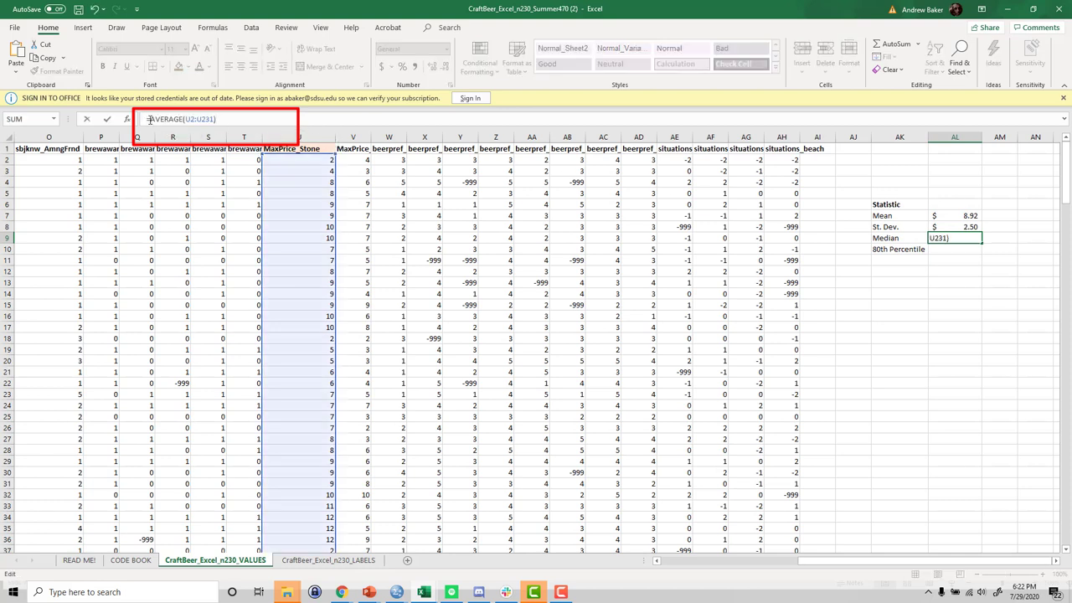
{"action": "left_click_drag", "start_coordinate": [149, 119], "coordinate": [183, 119]}
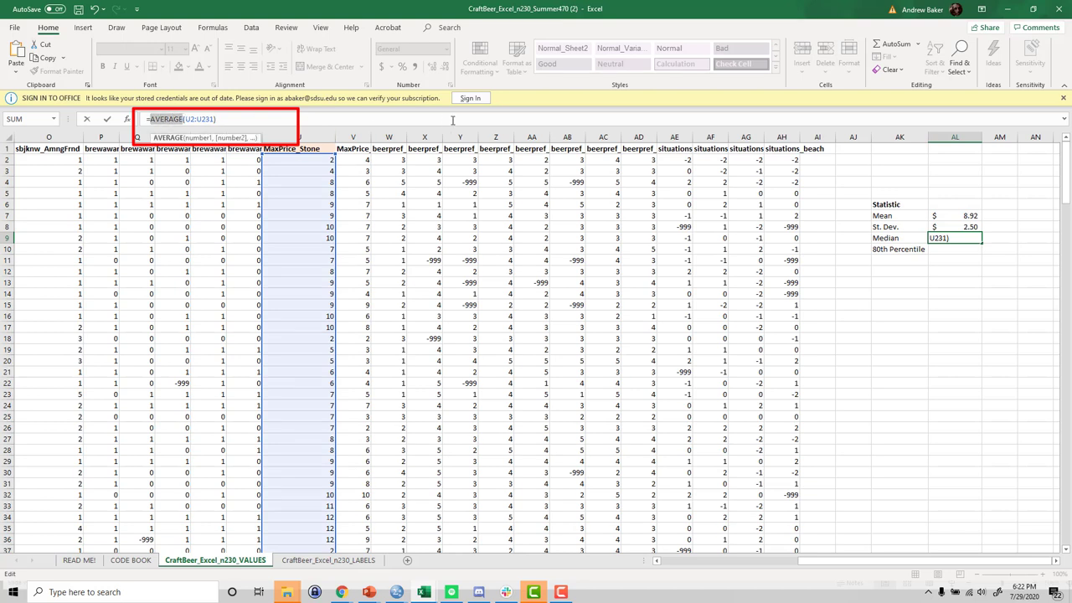
{"action": "type", "text": "MEDIAN"}
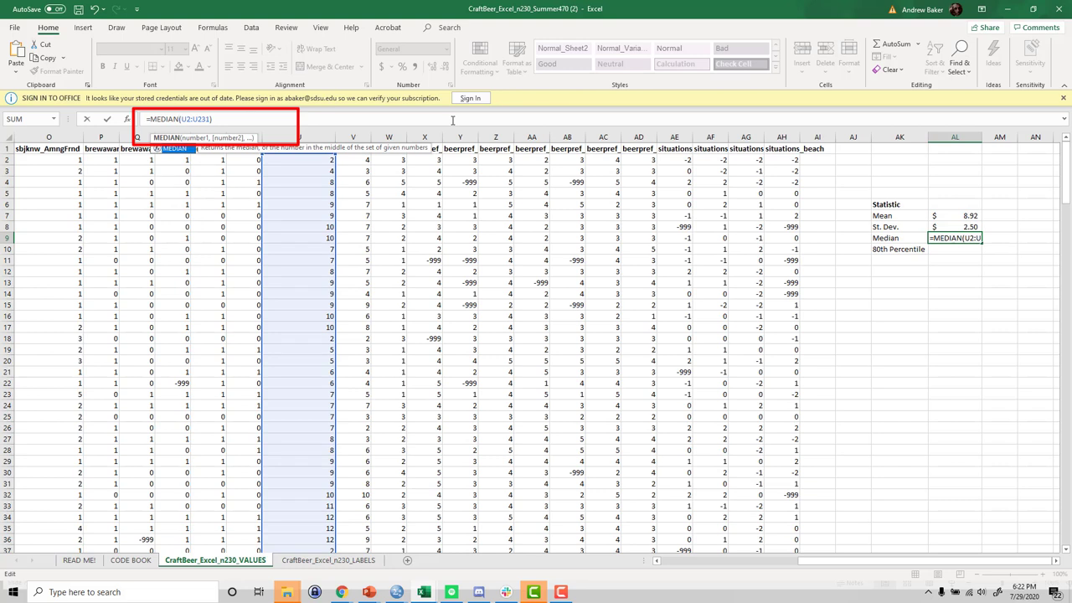
{"action": "key", "text": "Return"}
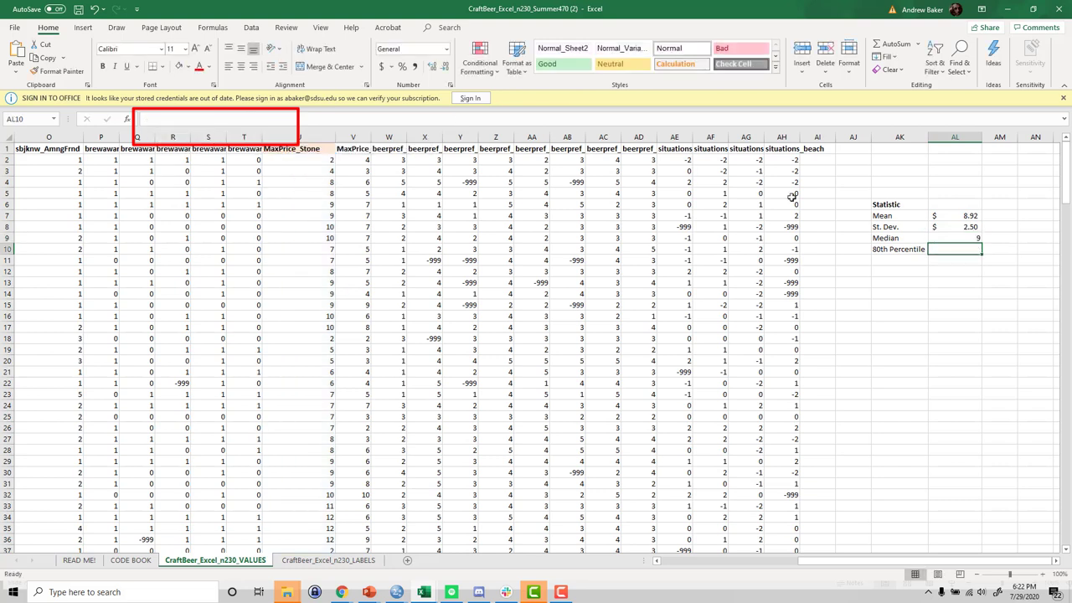
{"action": "left_click", "coordinate": [966, 238]}
{"action": "left_click", "coordinate": [382, 66]}
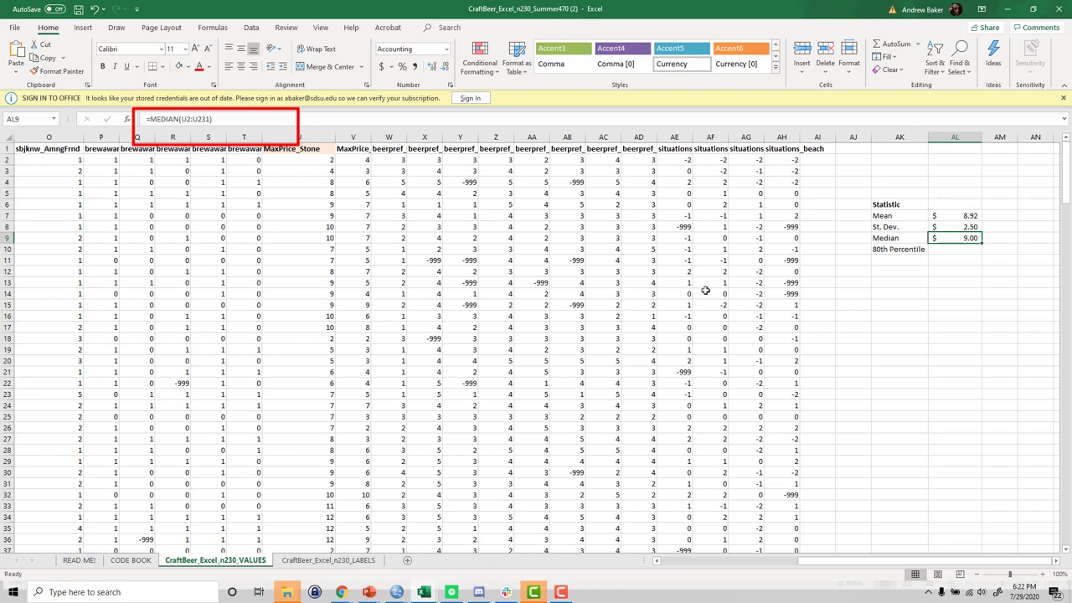
- Reuse the copied mean formula in AL10, replacing AVERAGE with PERCENTILE.INC over U2:U231
{"action": "left_click", "coordinate": [966, 250]}
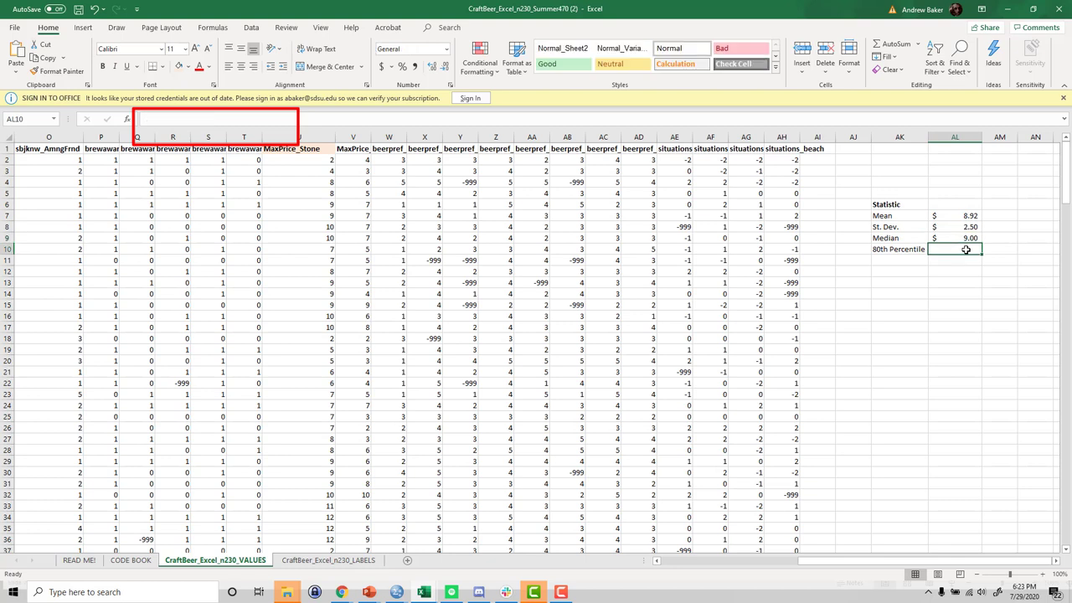
{"action": "left_click", "coordinate": [224, 120]}
{"action": "key", "text": "ctrl+v"}
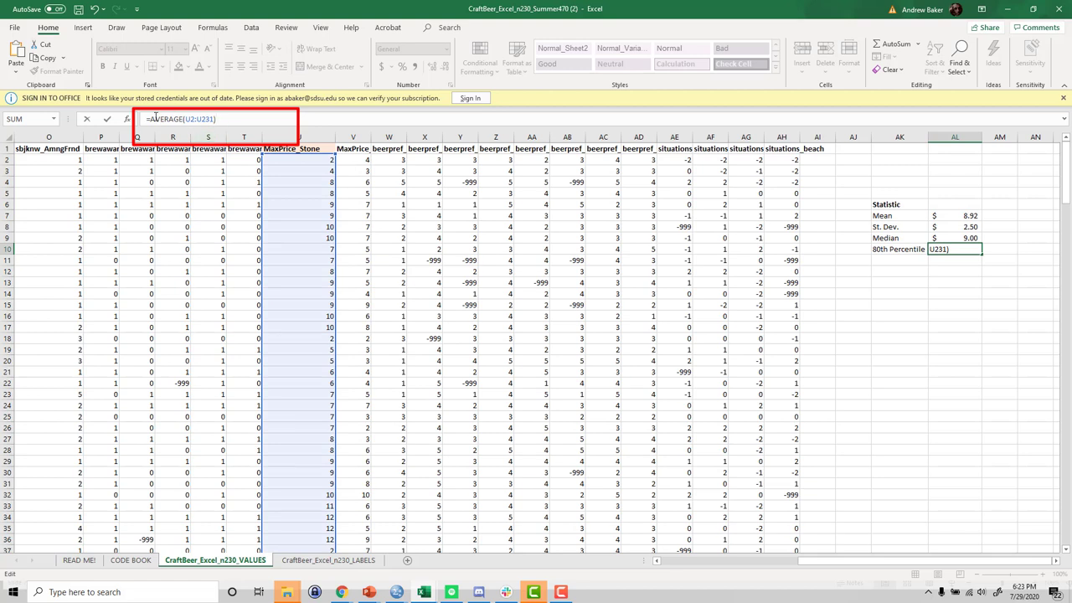
{"action": "left_click", "coordinate": [155, 117]}
{"action": "key", "text": "shift+Right"}
{"action": "key", "text": "shift+Right"}
{"action": "key", "text": "shift+Right"}
{"action": "key", "text": "shift+Right"}
{"action": "key", "text": "shift+Right"}
{"action": "key", "text": "shift+Right"}
{"action": "key", "text": "shift+Right"}
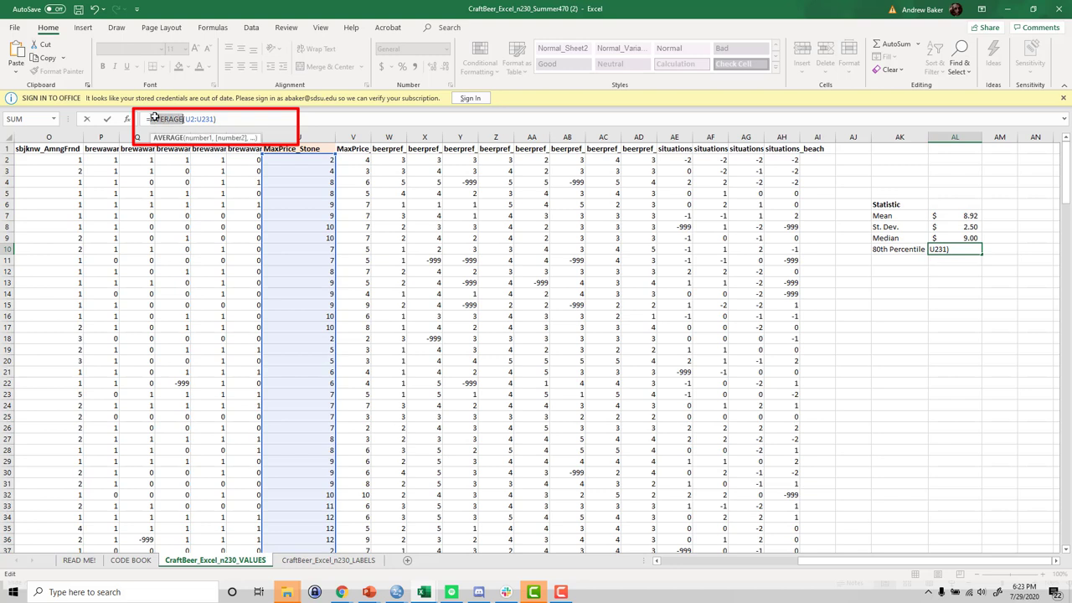
{"action": "type", "text": "PERCENT"}
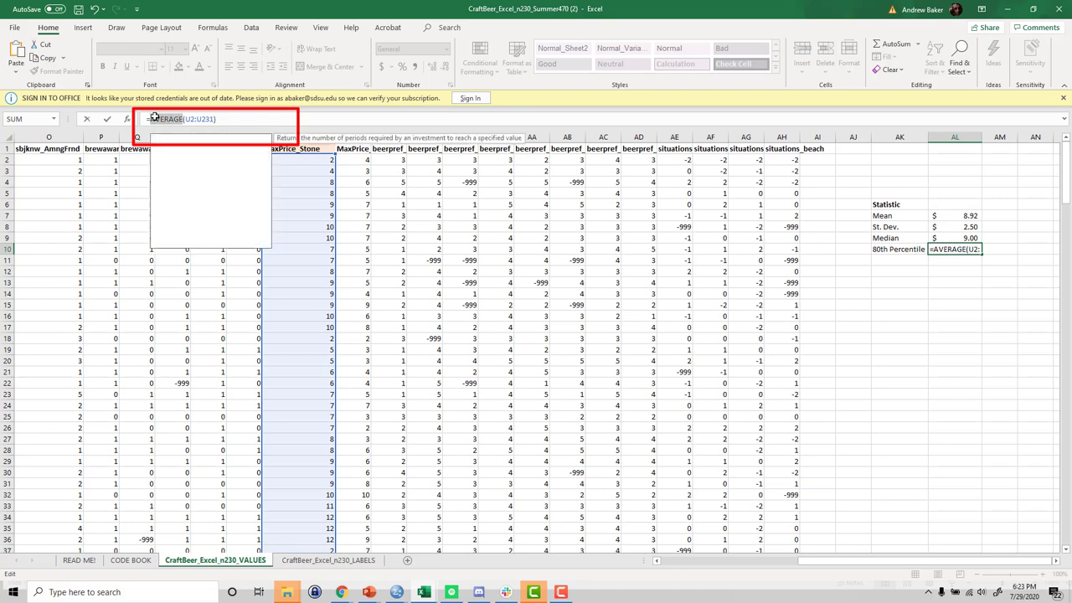
{"action": "type", "text": "ILE"}
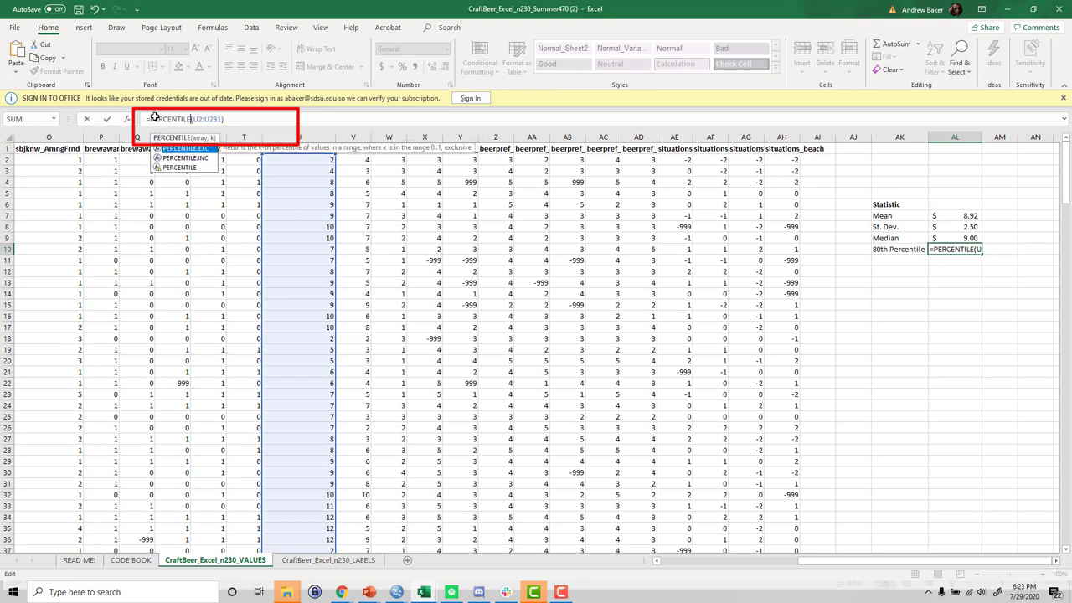
{"action": "type", "text": "."}
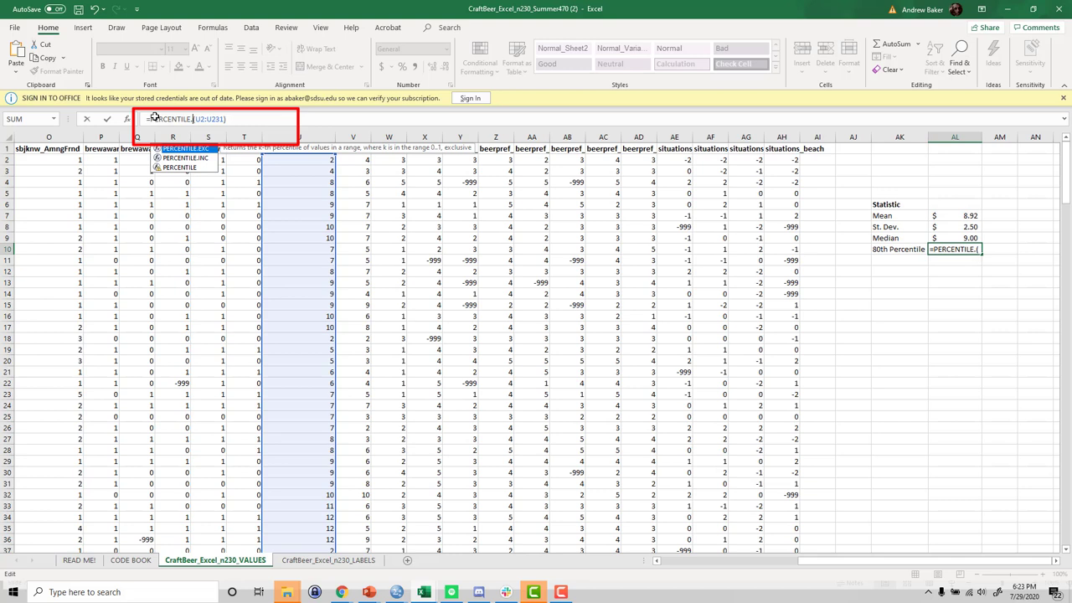
{"action": "type", "text": "INC"}
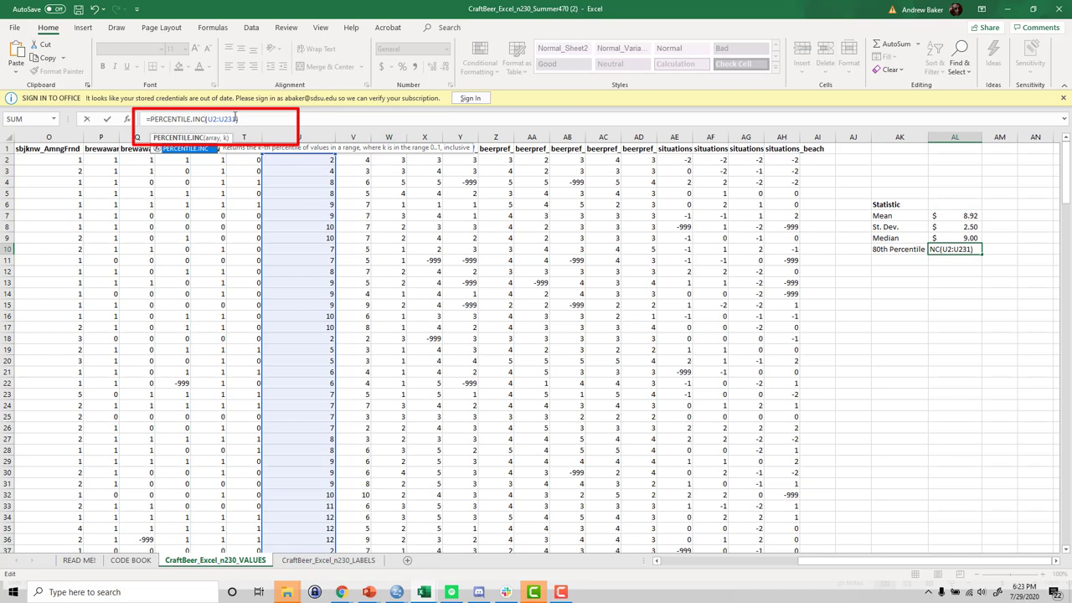
- Complete the AL10 formula with 0.8 as the k argument, giving =PERCENTILE.INC(U2:U231,0.8)
{"action": "left_click", "coordinate": [213, 138]}
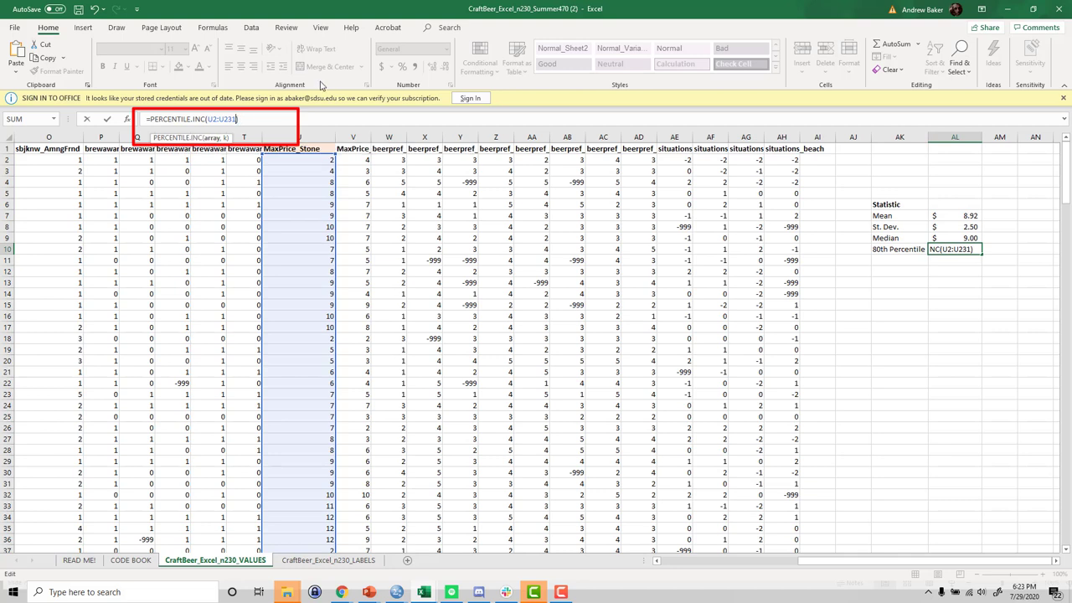
{"action": "type", "text": ","}
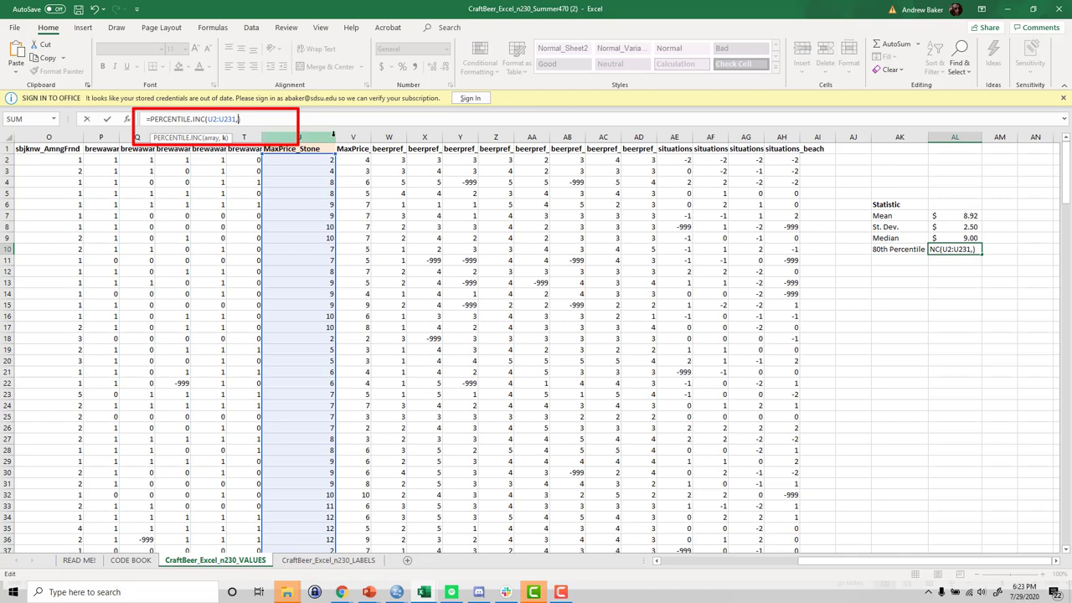
{"action": "type", "text": "0.8"}
{"action": "key", "text": "Return"}
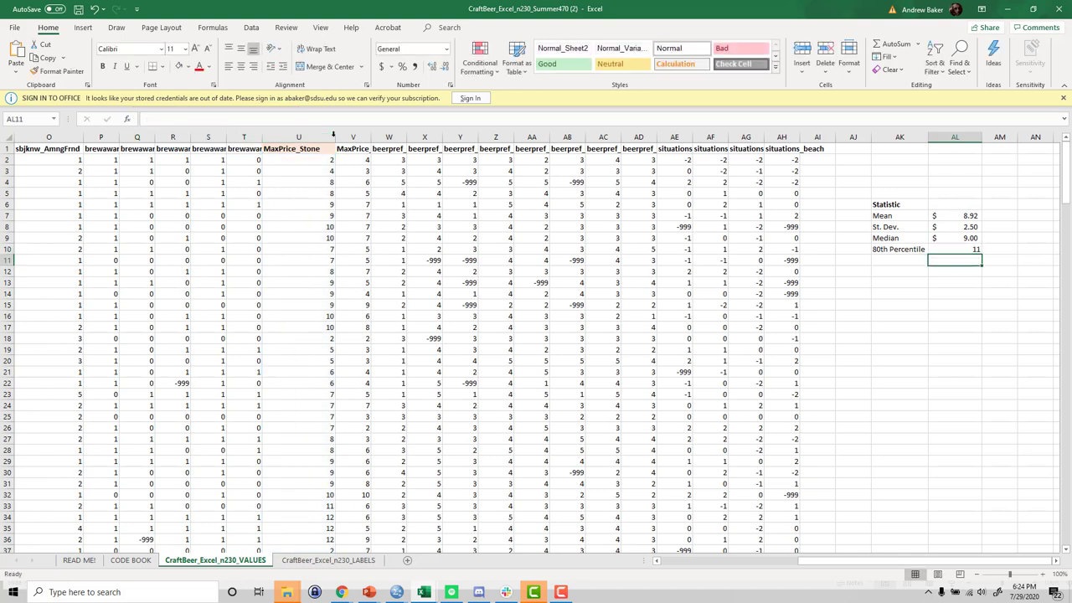
- Format the 80th percentile in AL10 as a dollar accounting value with two decimals
{"action": "left_click", "coordinate": [968, 249]}
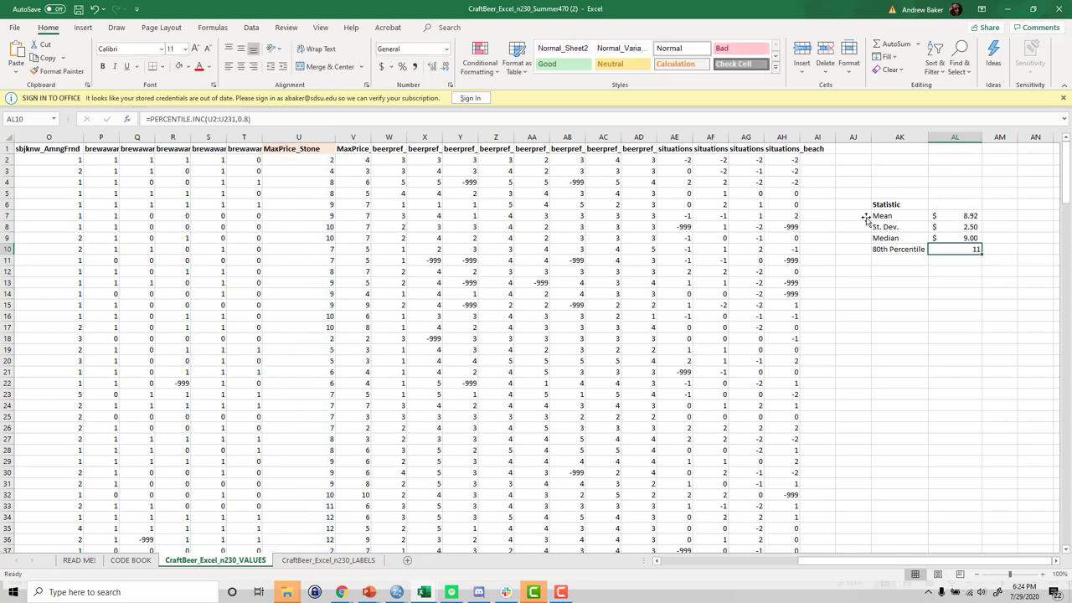
{"action": "left_click", "coordinate": [382, 67]}
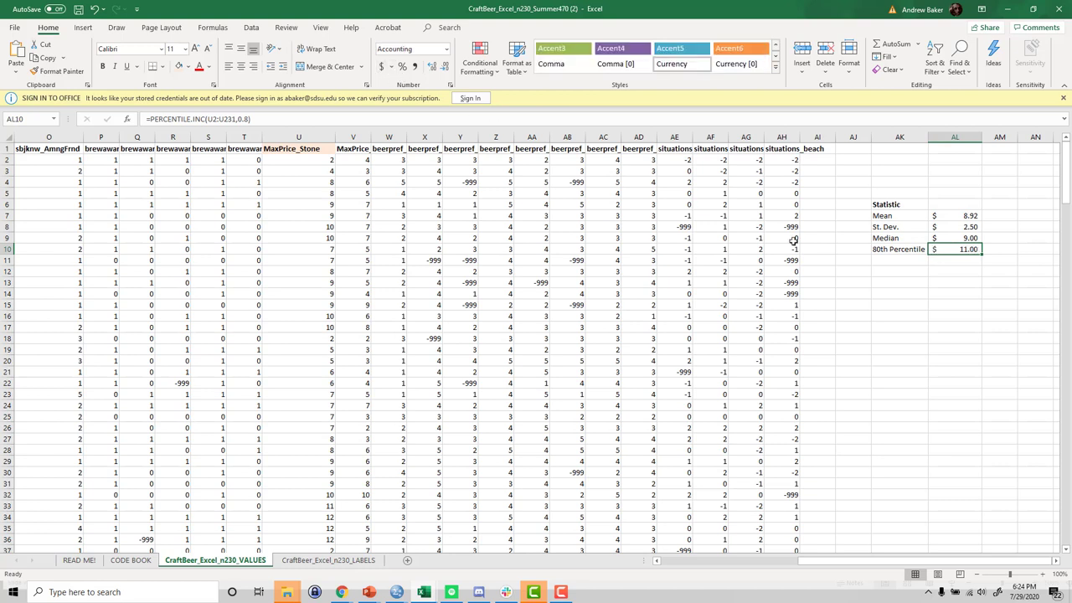
{"action": "left_click", "coordinate": [960, 311]}
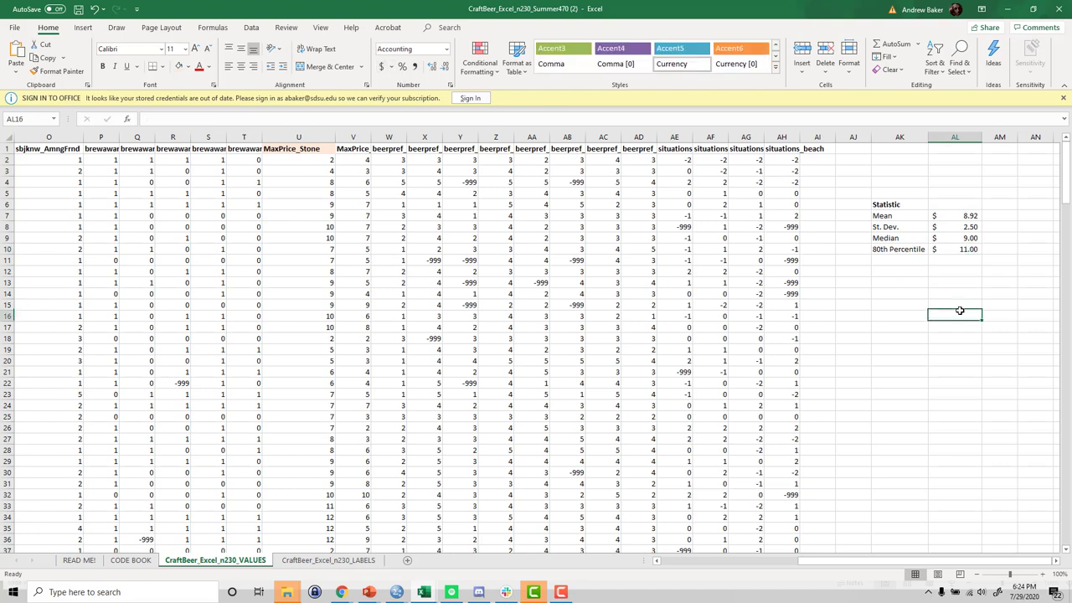